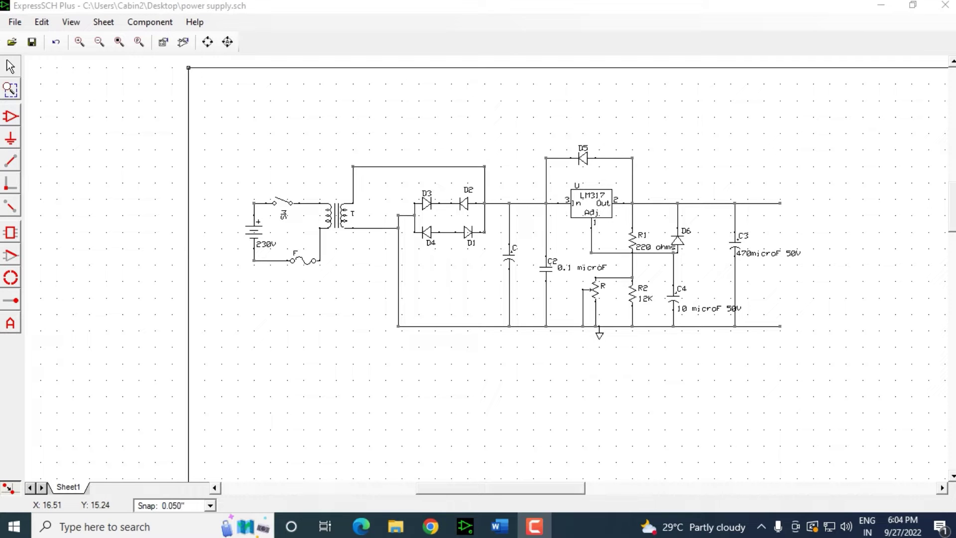
{"action": "left_click_drag", "start_coordinate": [241, 118], "coordinate": [813, 360]}
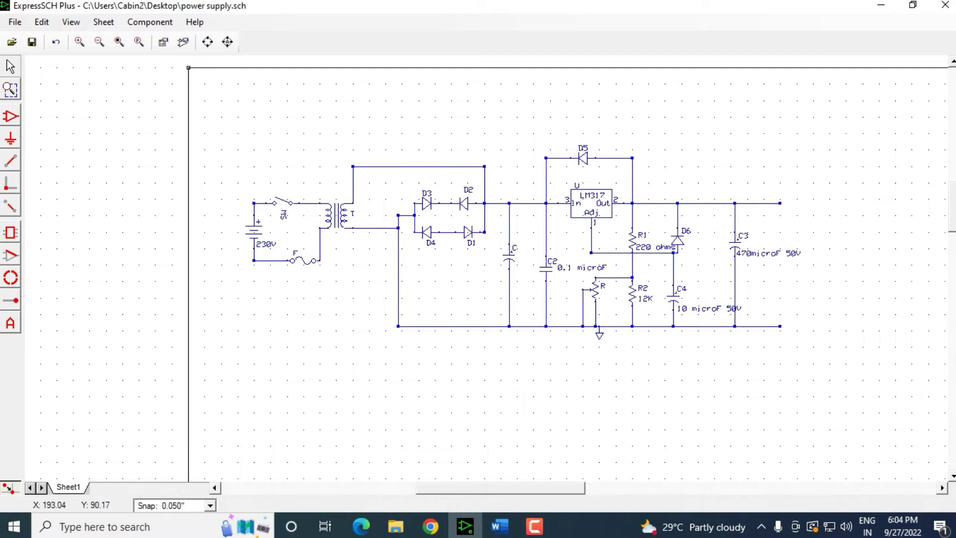
{"action": "scroll", "coordinate": [609, 366], "scroll_direction": "up", "scroll_amount": 1}
{"action": "scroll", "coordinate": [613, 367], "scroll_direction": "up", "scroll_amount": 1}
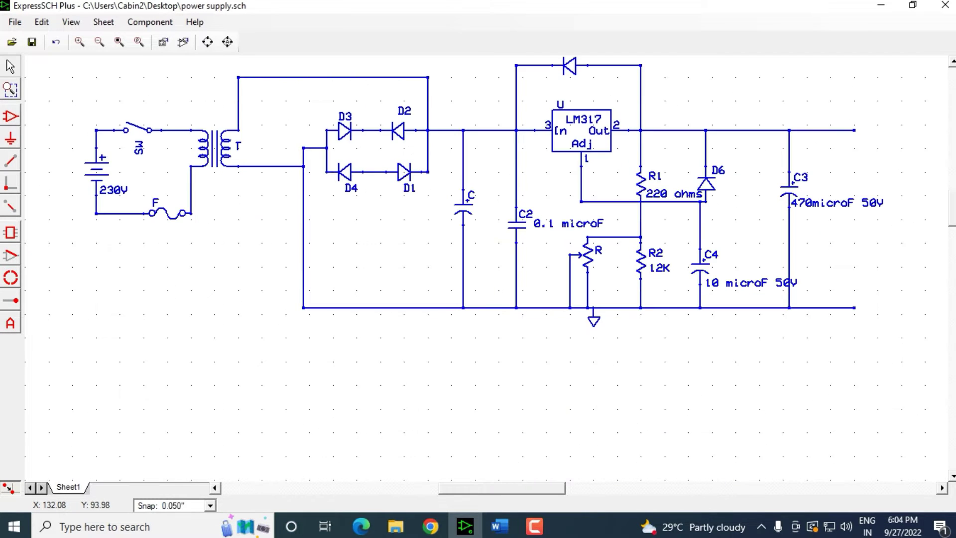
{"action": "left_click", "coordinate": [582, 338]}
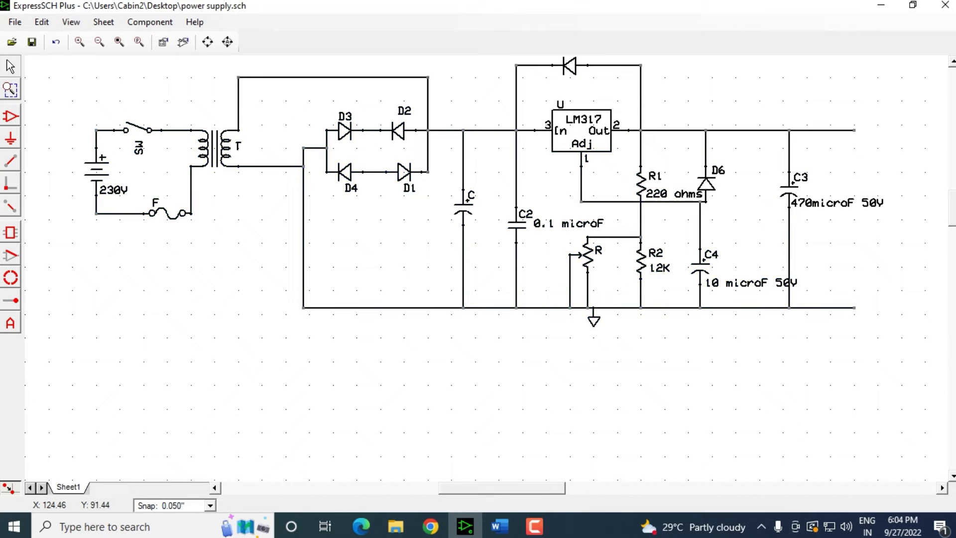
{"action": "scroll", "coordinate": [498, 424], "scroll_direction": "down", "scroll_amount": 1}
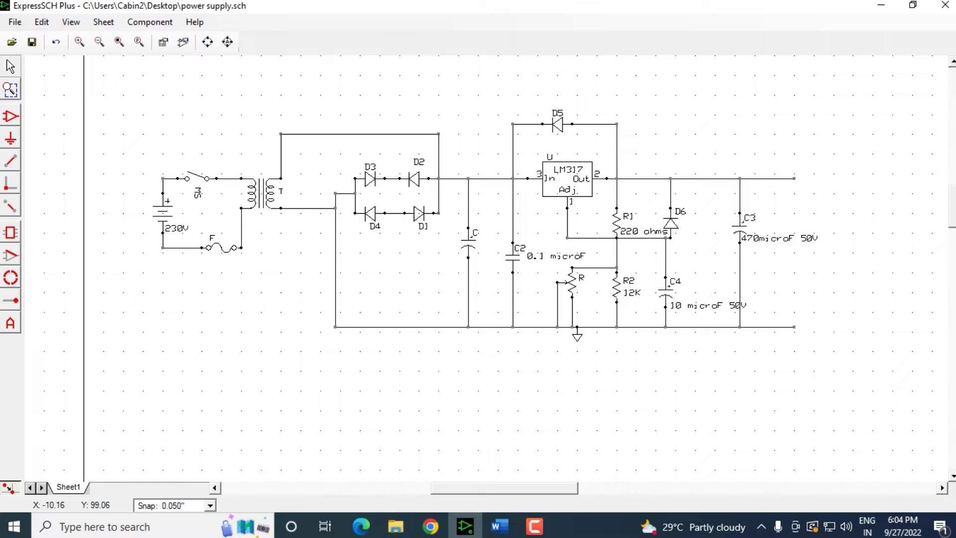
{"action": "left_click", "coordinate": [535, 526]}
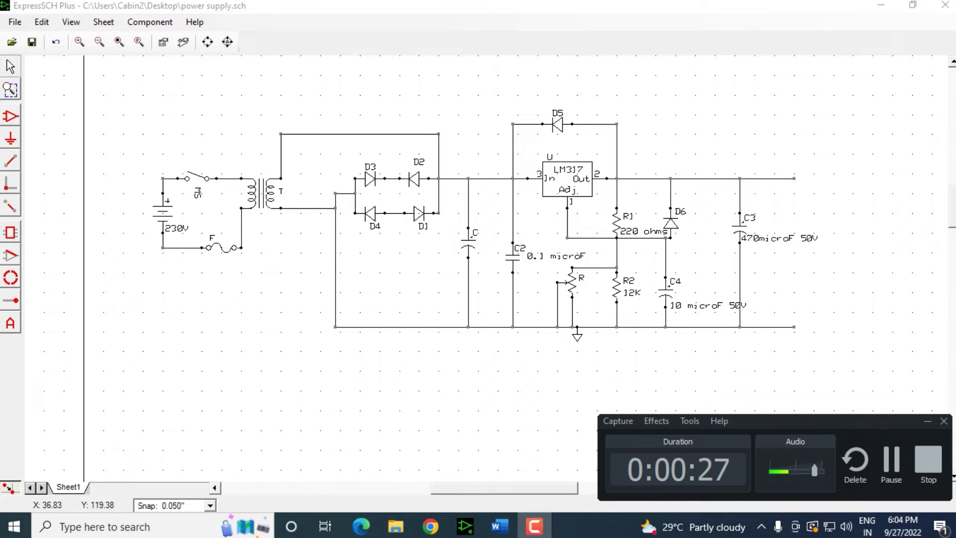
{"action": "left_click", "coordinate": [927, 421]}
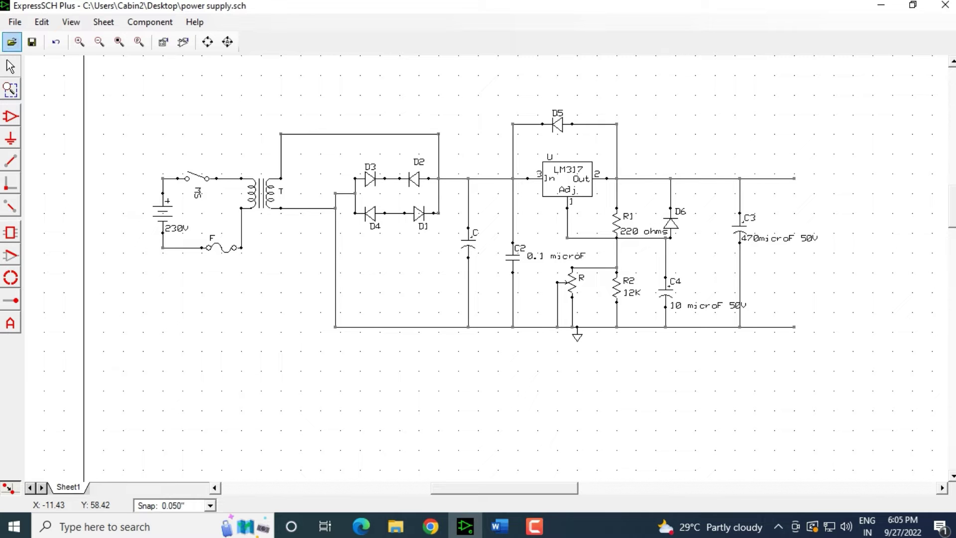
- Check the schematic for netlist errors, going through each flagged wire end and dismissing the results summary
{"action": "left_click", "coordinate": [15, 22]}
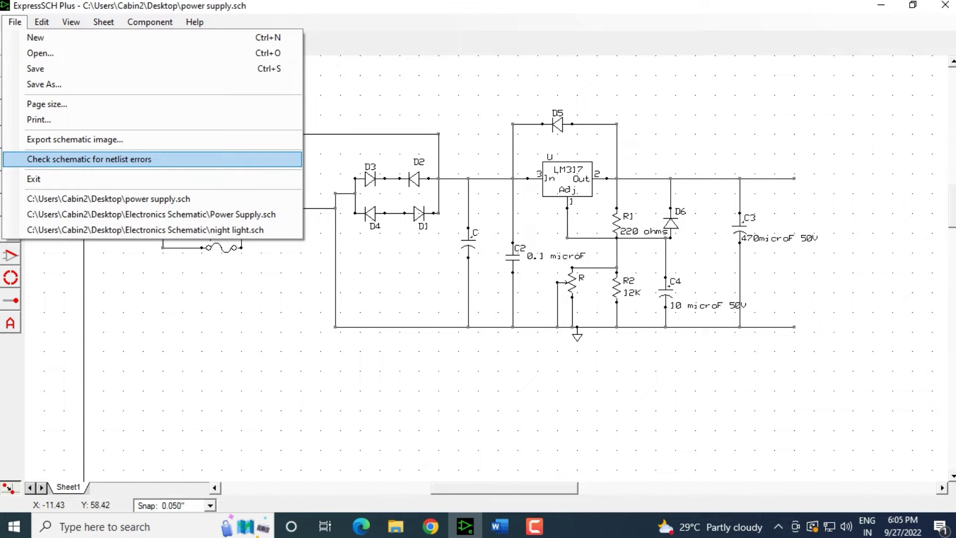
{"action": "key", "text": "Return"}
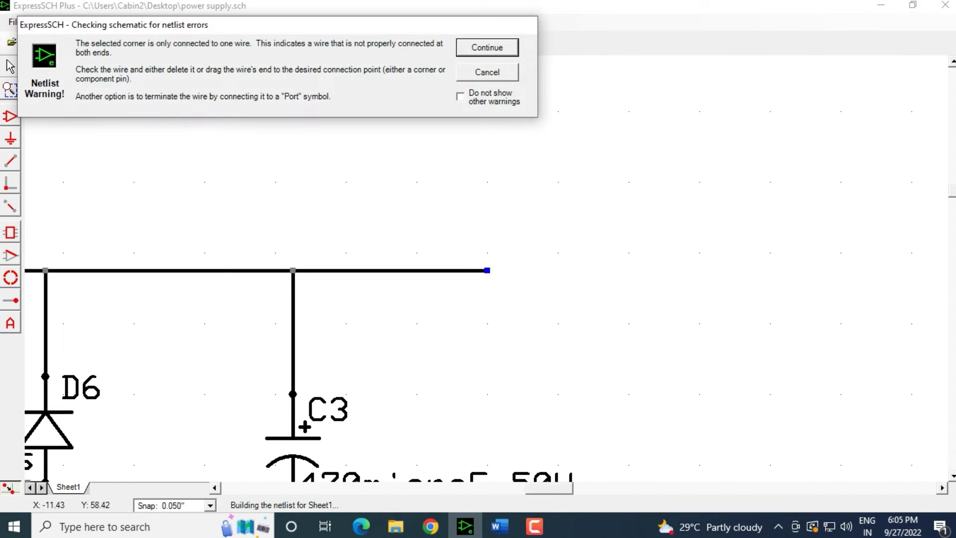
{"action": "left_click_drag", "start_coordinate": [253, 27], "coordinate": [463, 114]}
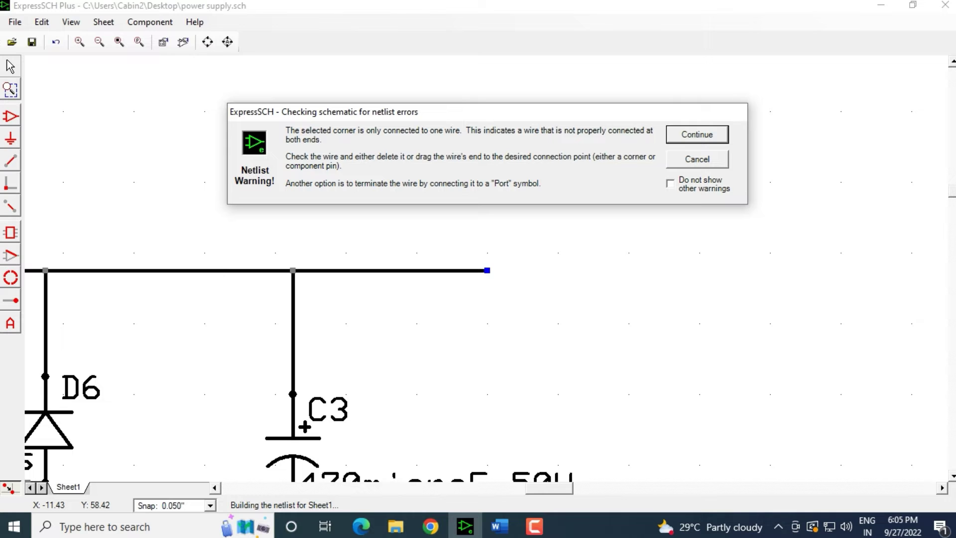
{"action": "key", "text": "Return"}
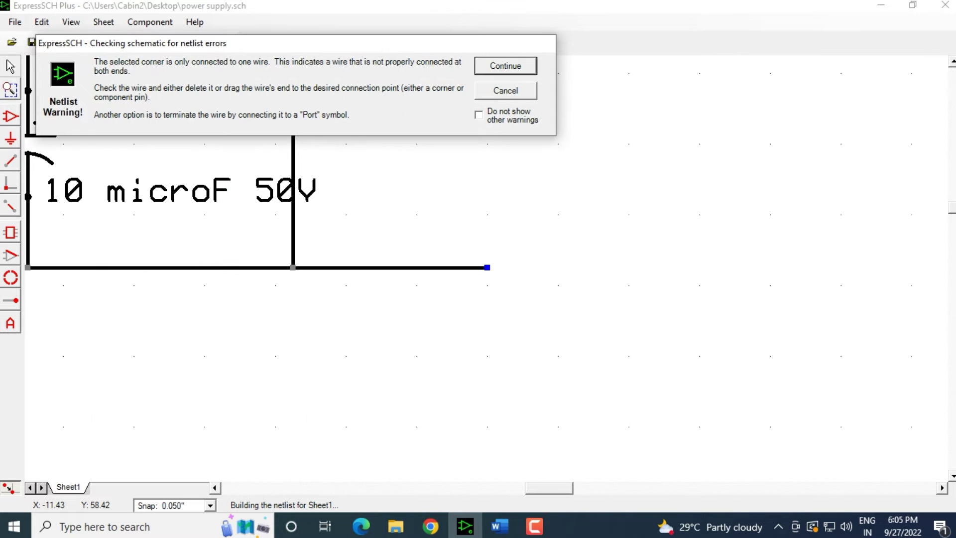
{"action": "left_click_drag", "start_coordinate": [259, 43], "coordinate": [466, 318]}
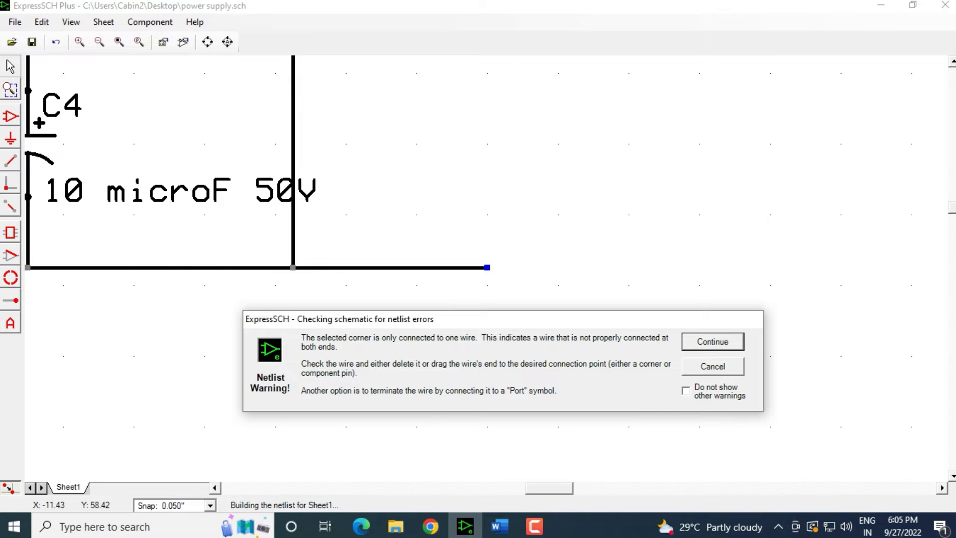
{"action": "key", "text": "Return"}
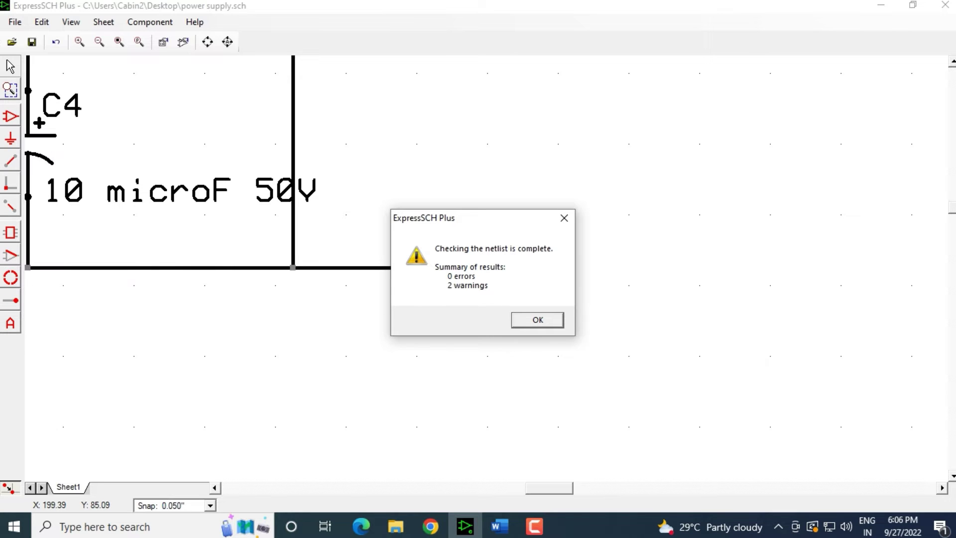
{"action": "left_click", "coordinate": [531, 323]}
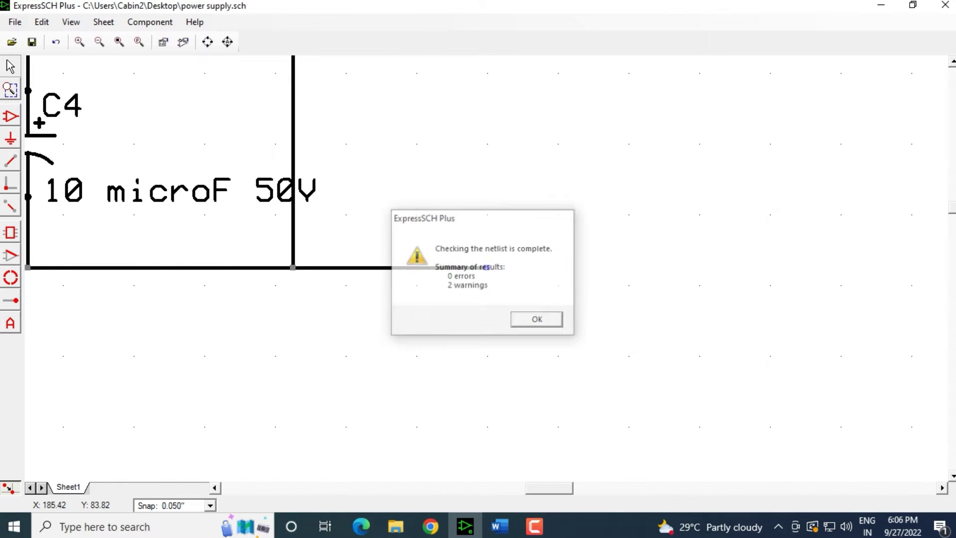
- View the LM317-Power-supply-circuit-1.2-to-30V-1A-600x327 image from the desktop's Electronics Schematic folder as a reference for the circuit
{"action": "scroll", "coordinate": [386, 330], "scroll_direction": "down", "scroll_amount": 6}
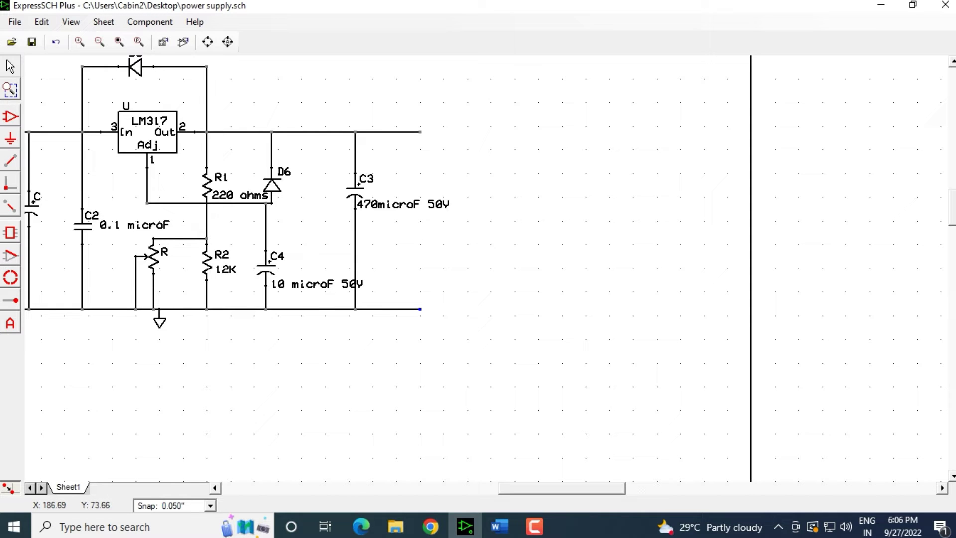
{"action": "left_click_drag", "start_coordinate": [541, 488], "coordinate": [524, 488]}
{"action": "scroll", "coordinate": [466, 275], "scroll_direction": "left", "scroll_amount": 6}
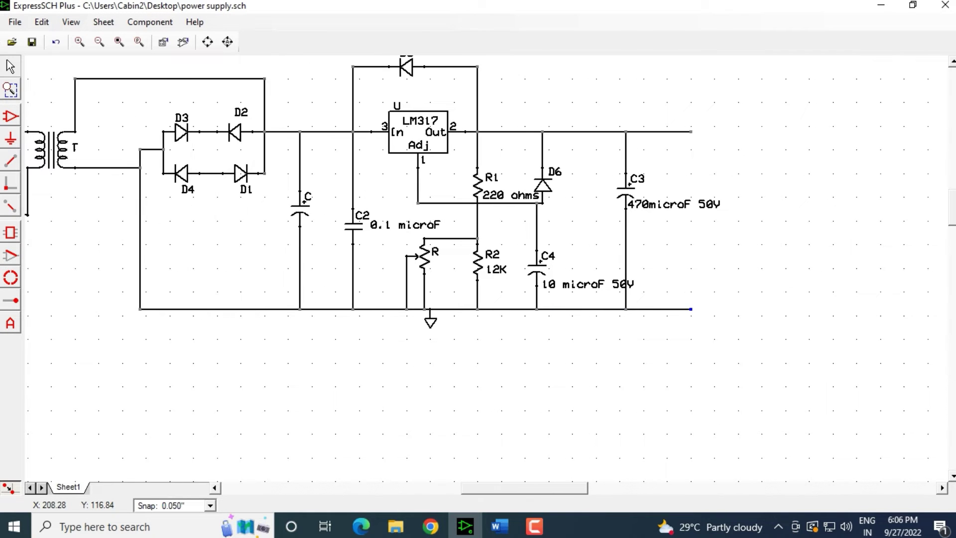
{"action": "scroll", "coordinate": [457, 347], "scroll_direction": "down", "scroll_amount": 1}
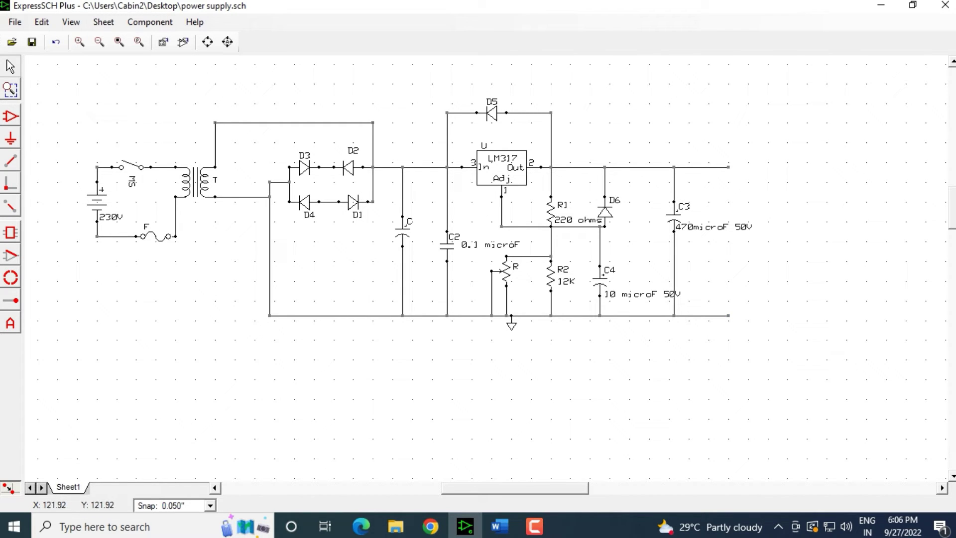
{"action": "left_click", "coordinate": [395, 526]}
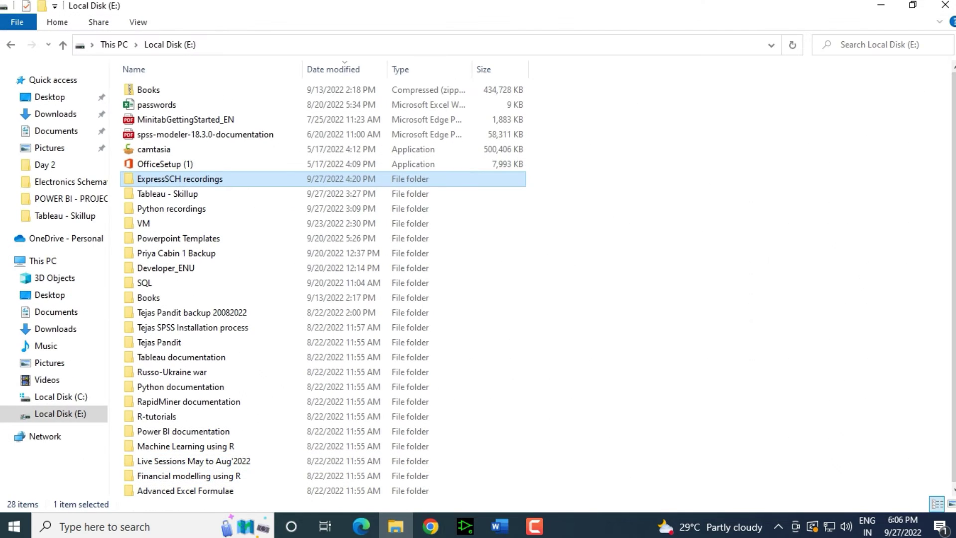
{"action": "left_click", "coordinate": [881, 5]}
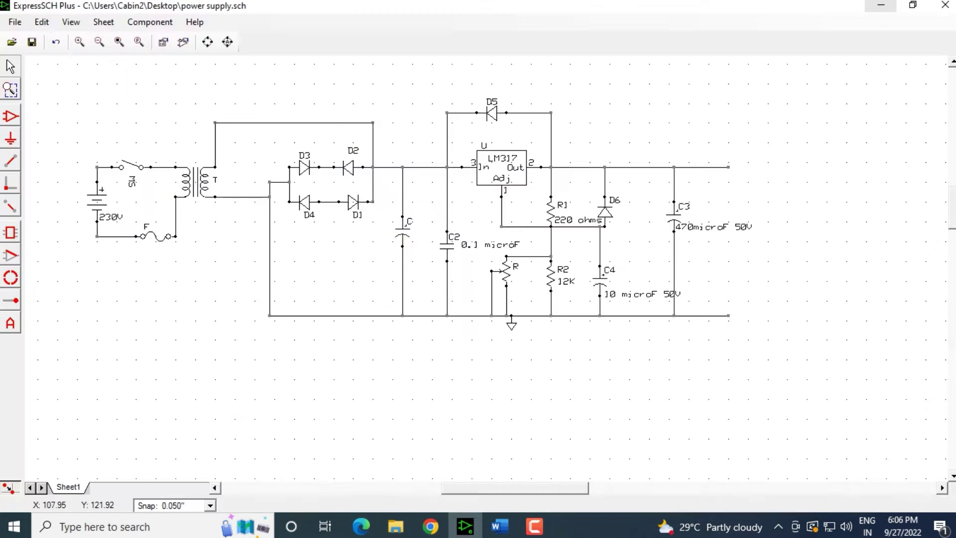
{"action": "left_click", "coordinate": [880, 5]}
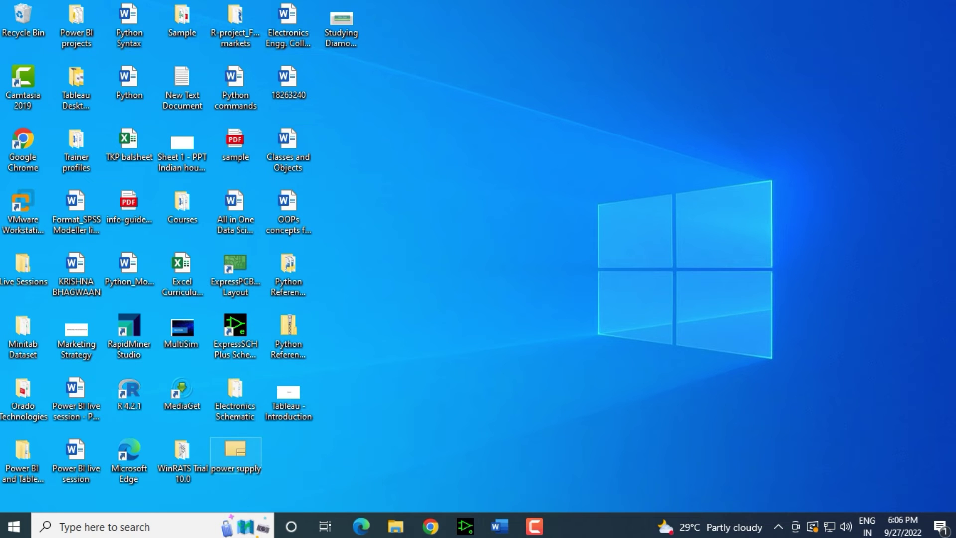
{"action": "double_click", "coordinate": [235, 398]}
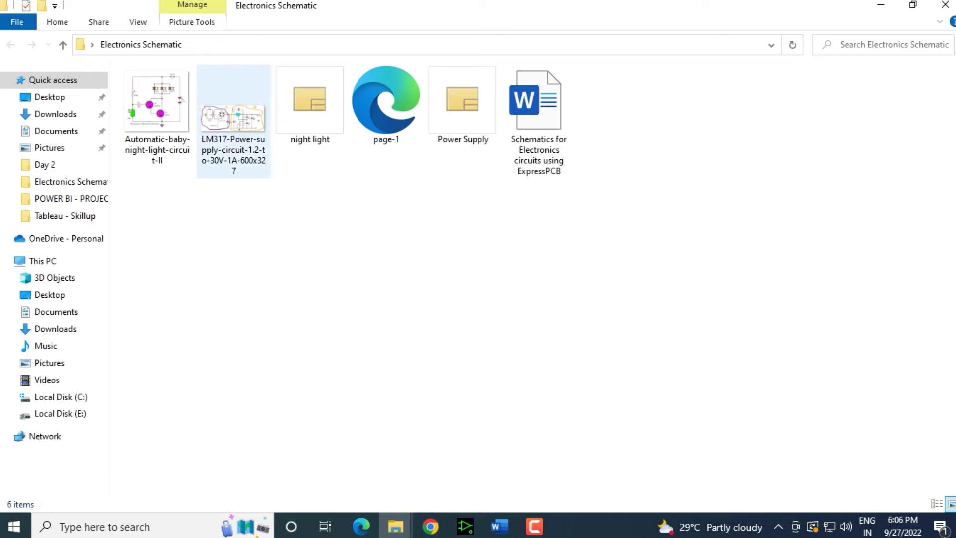
{"action": "double_click", "coordinate": [233, 118]}
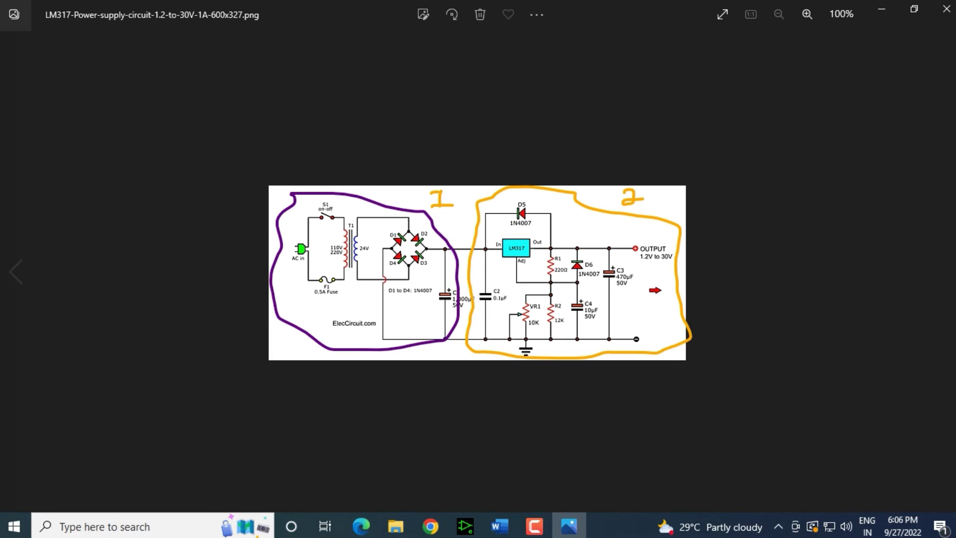
{"action": "scroll", "coordinate": [479, 272], "scroll_direction": "up", "scroll_amount": 6}
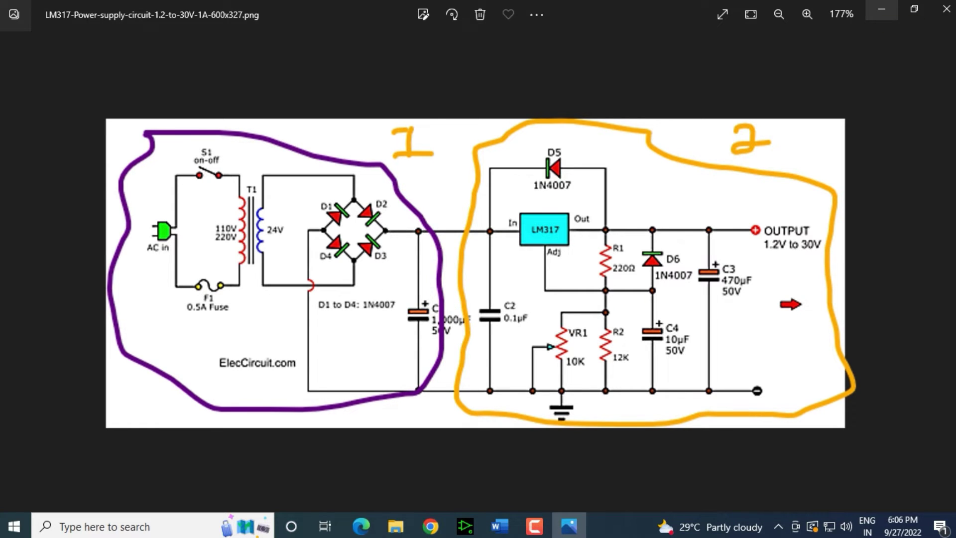
{"action": "left_click", "coordinate": [881, 9]}
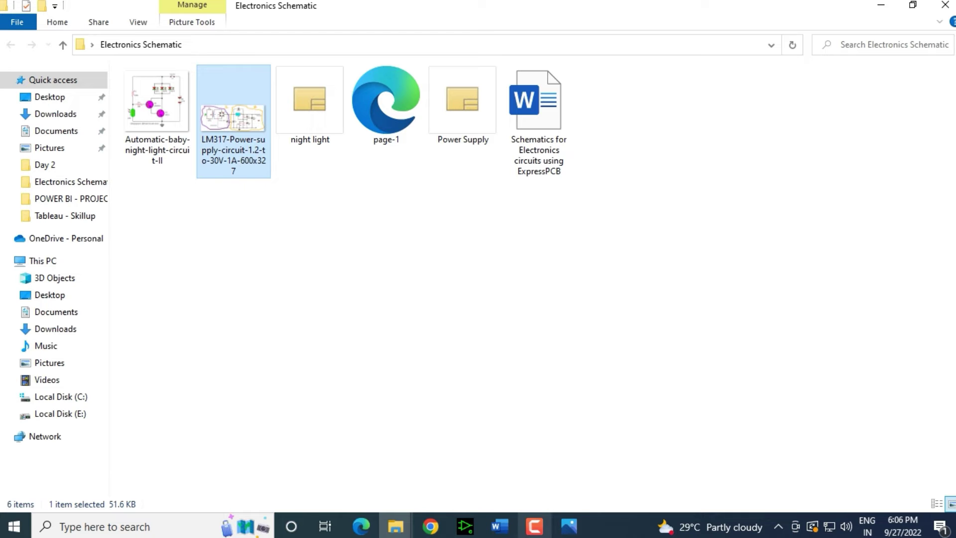
- Switch to ExpressSCH Plus and attach a left-pointing, 4-letters-wide port symbol to the open end of the upper output wire
{"action": "left_click", "coordinate": [465, 526]}
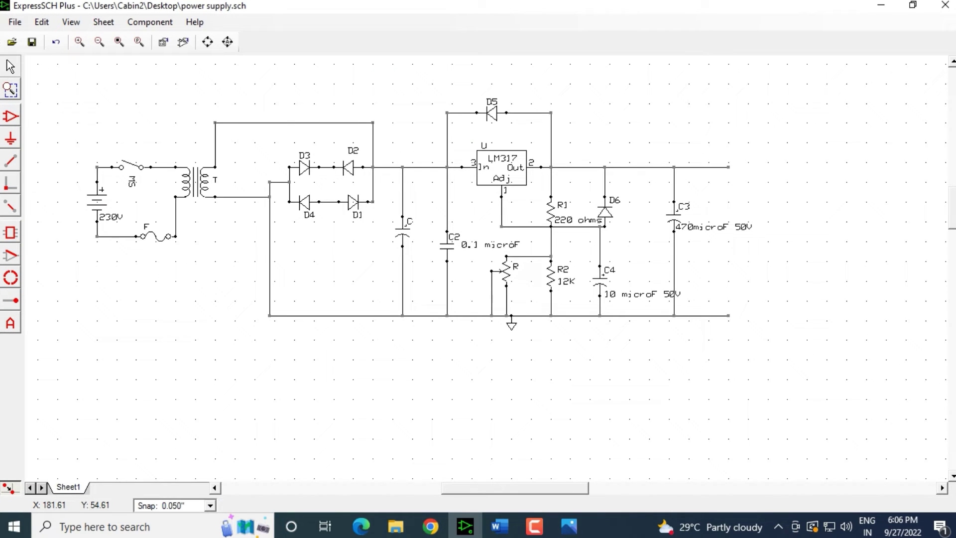
{"action": "scroll", "coordinate": [720, 187], "scroll_direction": "up", "scroll_amount": 1}
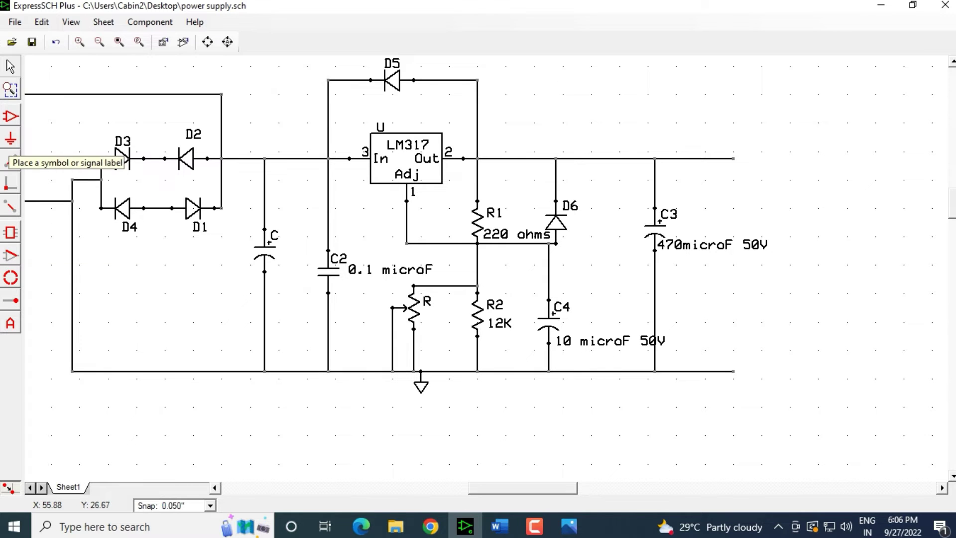
{"action": "left_click", "coordinate": [10, 139]}
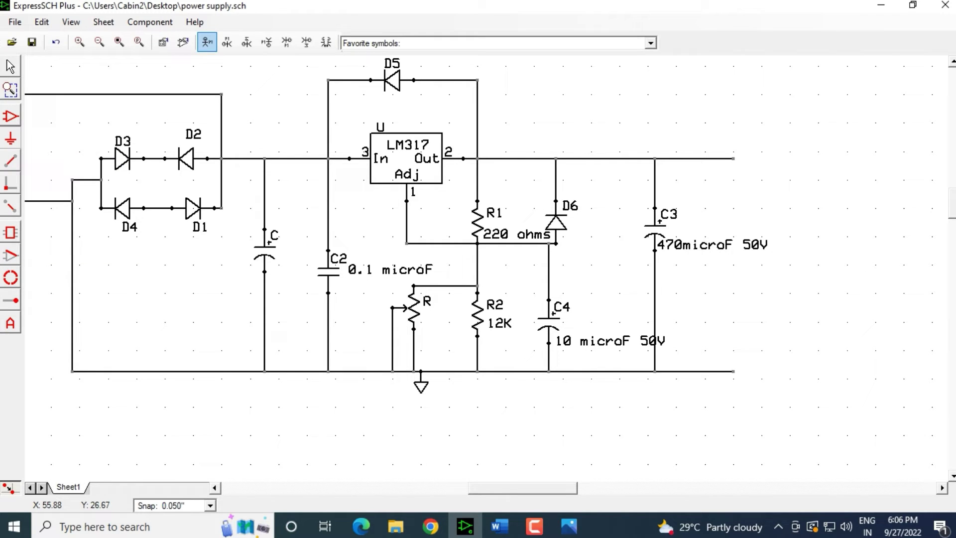
{"action": "left_click", "coordinate": [651, 43]}
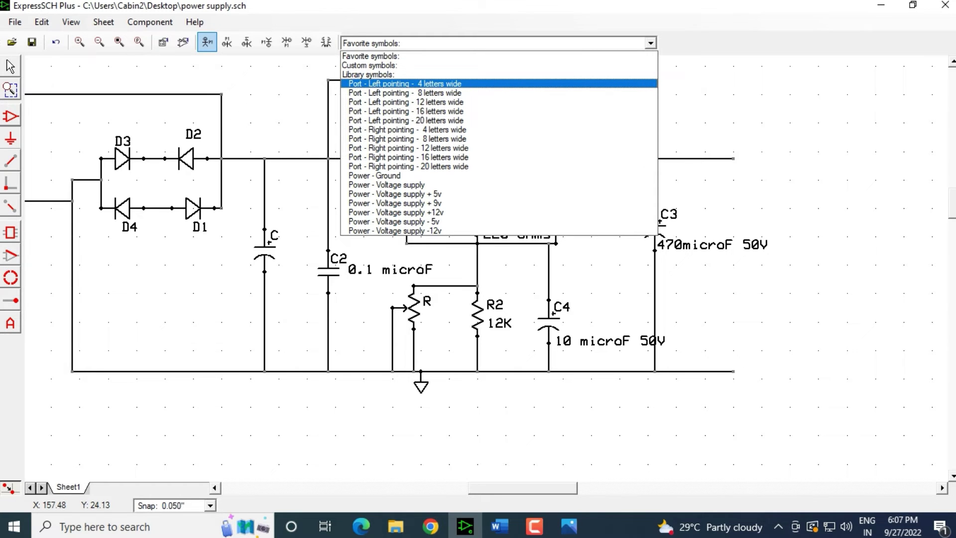
{"action": "left_click", "coordinate": [422, 84]}
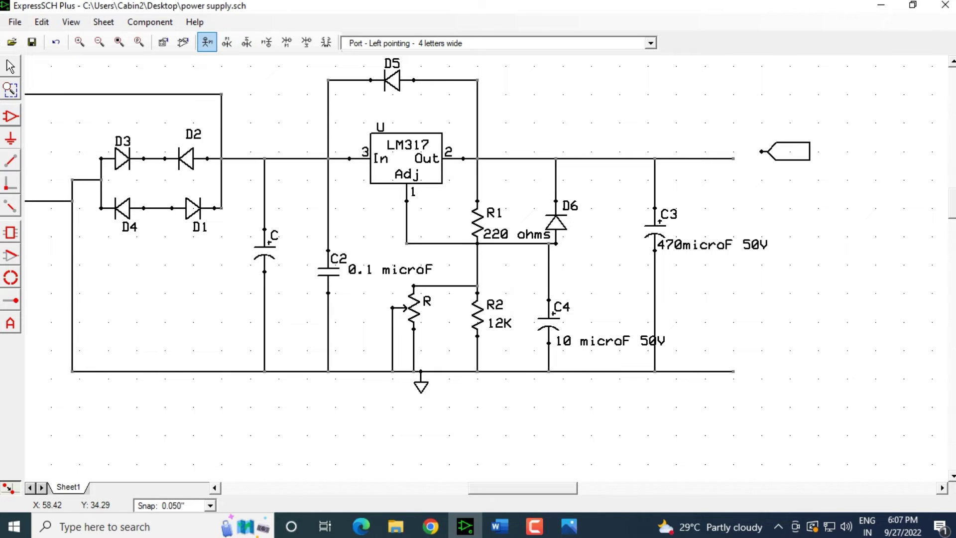
{"action": "left_click", "coordinate": [761, 152]}
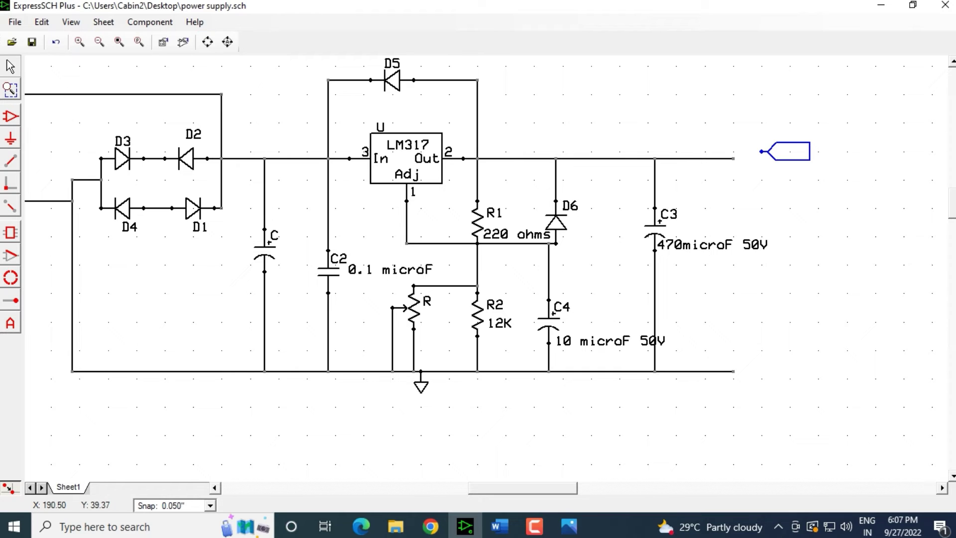
{"action": "left_click_drag", "start_coordinate": [782, 166], "coordinate": [760, 159]}
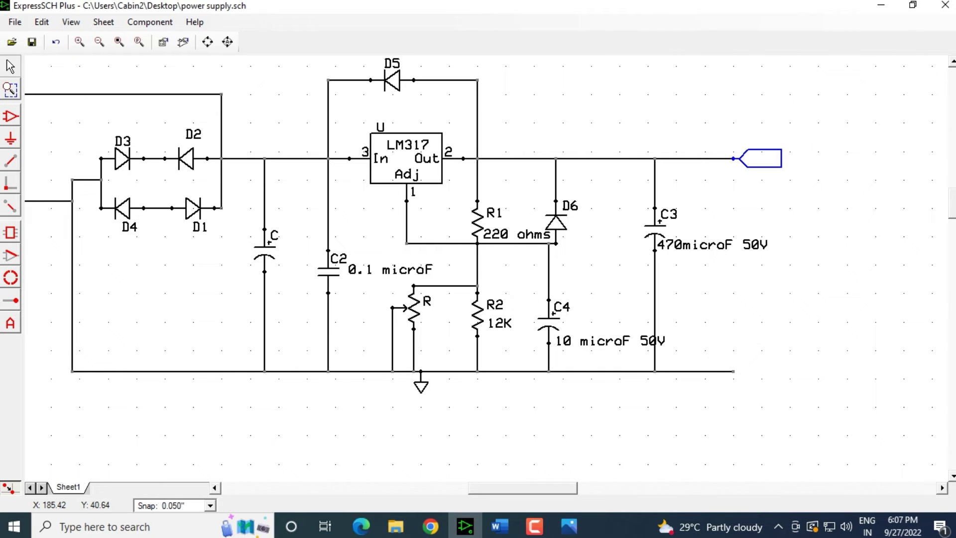
{"action": "left_click", "coordinate": [680, 101]}
- Place a Power - Ground symbol near the open end of the lower output wire, consulting the reference image, and join the wire to it
{"action": "left_click", "coordinate": [10, 138]}
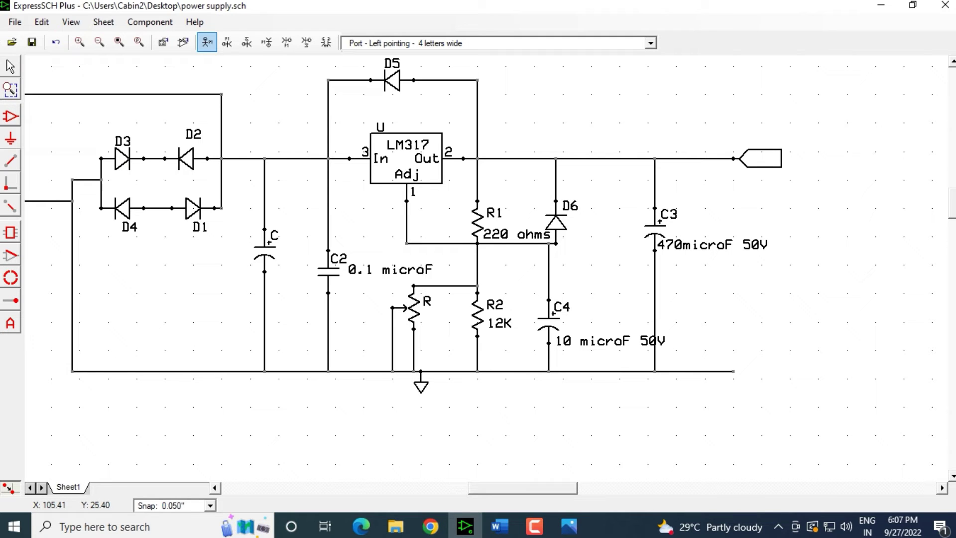
{"action": "left_click", "coordinate": [570, 527]}
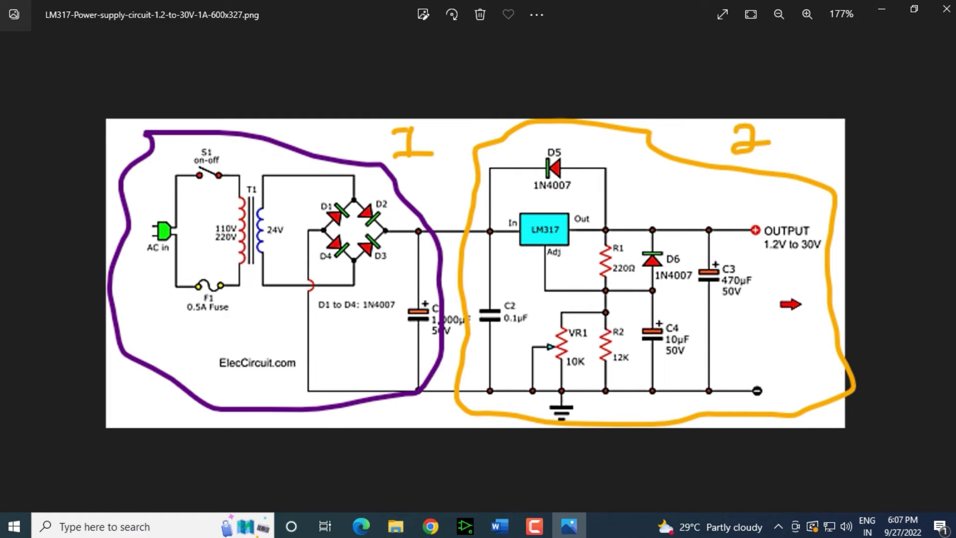
{"action": "left_click", "coordinate": [881, 9]}
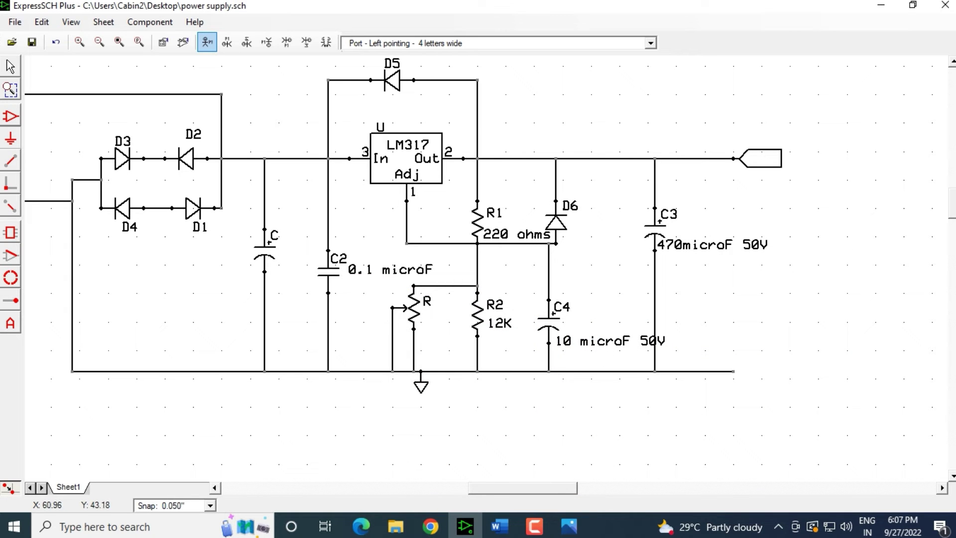
{"action": "left_click", "coordinate": [650, 43]}
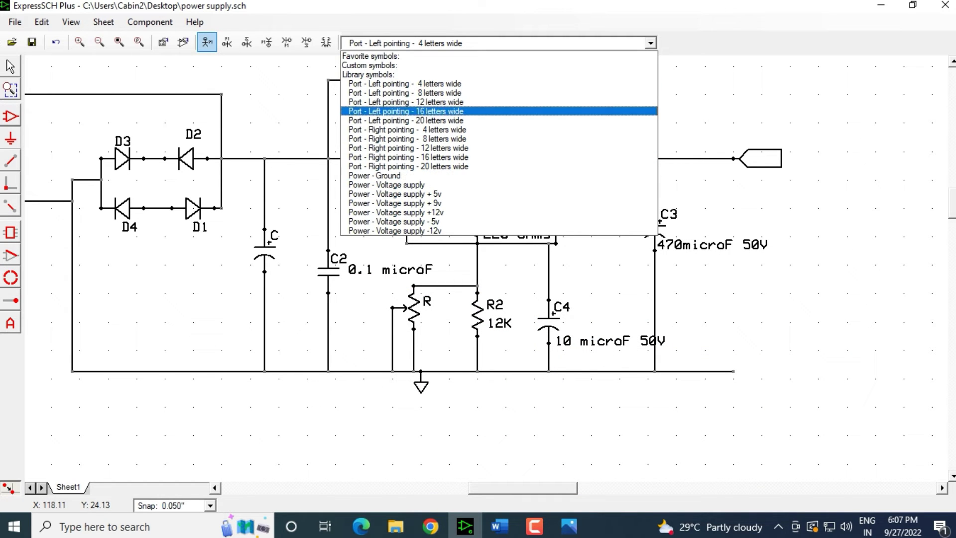
{"action": "left_click", "coordinate": [422, 176]}
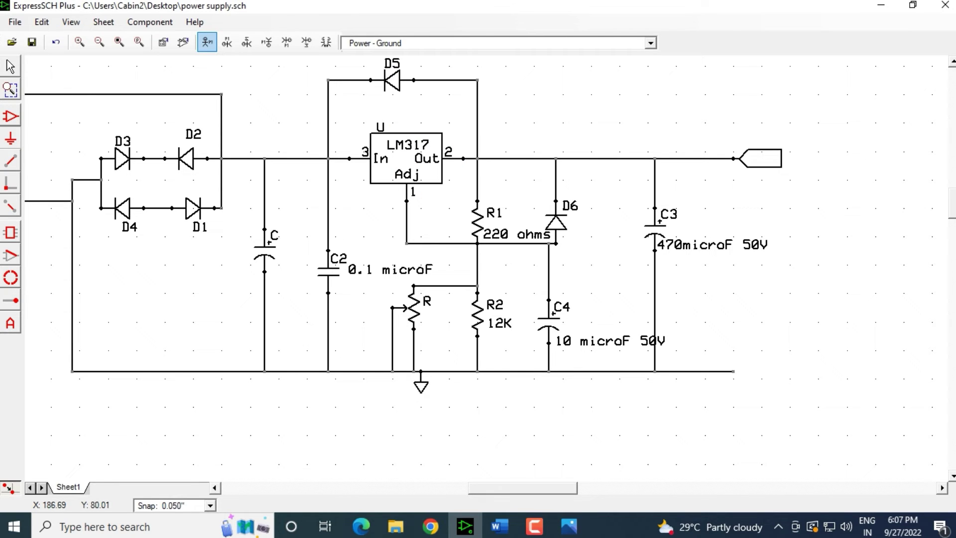
{"action": "left_click", "coordinate": [754, 372]}
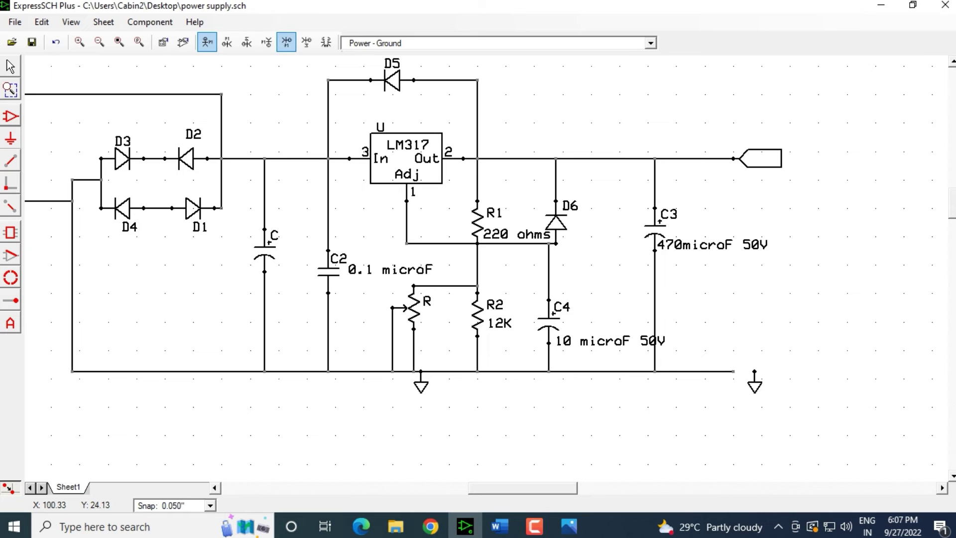
{"action": "left_click", "coordinate": [10, 67]}
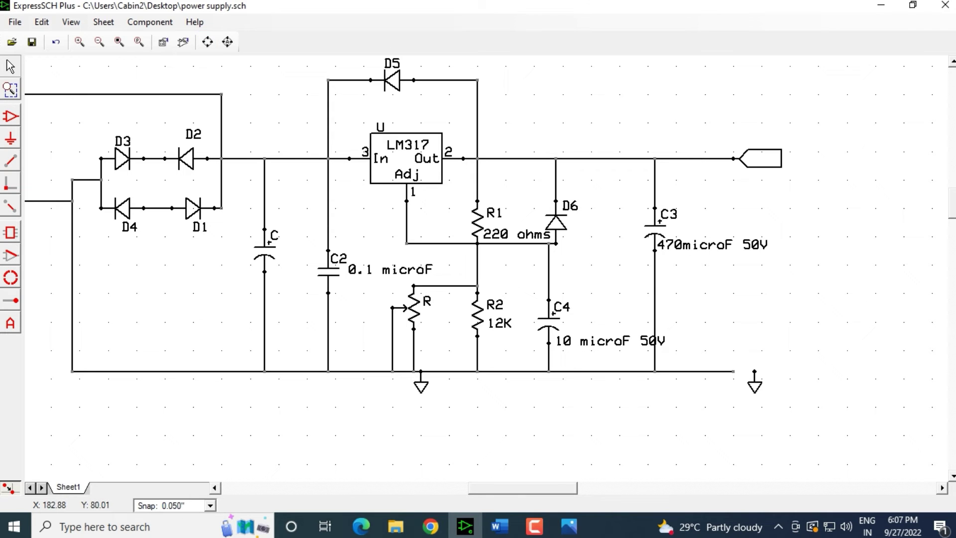
{"action": "left_click", "coordinate": [754, 371]}
- Check the schematic for netlist errors and cancel the check at the flagged port symbol
{"action": "left_click", "coordinate": [15, 21]}
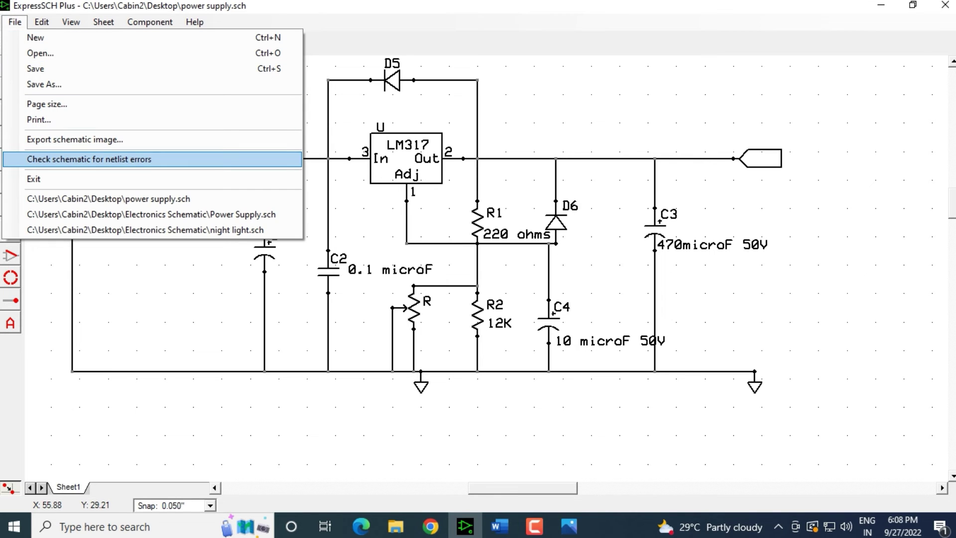
{"action": "left_click", "coordinate": [90, 159]}
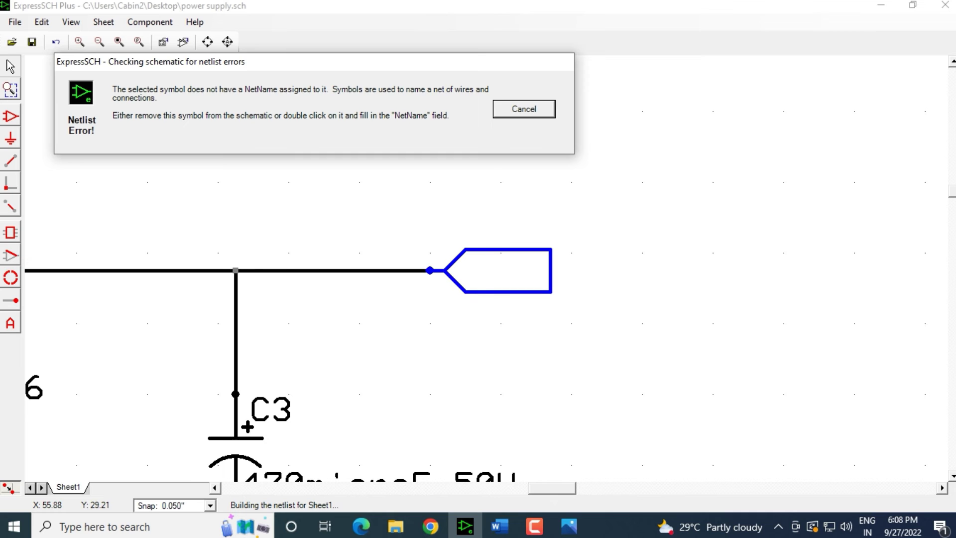
{"action": "left_click", "coordinate": [523, 109]}
- Set the output port symbol's NetName to "1.2V to 30V Output" and move the name text above the symbol
{"action": "scroll", "coordinate": [552, 375], "scroll_direction": "down", "scroll_amount": 3}
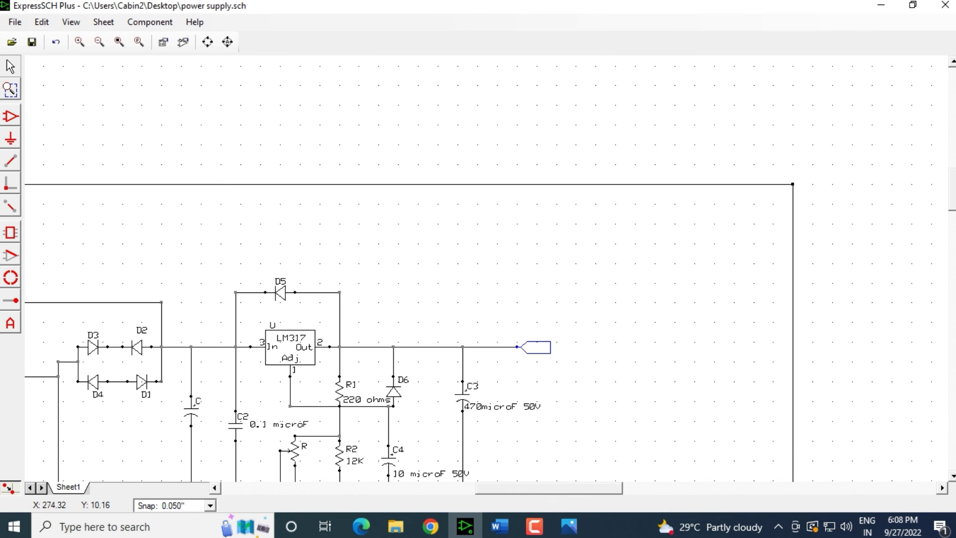
{"action": "left_click", "coordinate": [952, 223]}
{"action": "scroll", "coordinate": [288, 233], "scroll_direction": "down", "scroll_amount": 1}
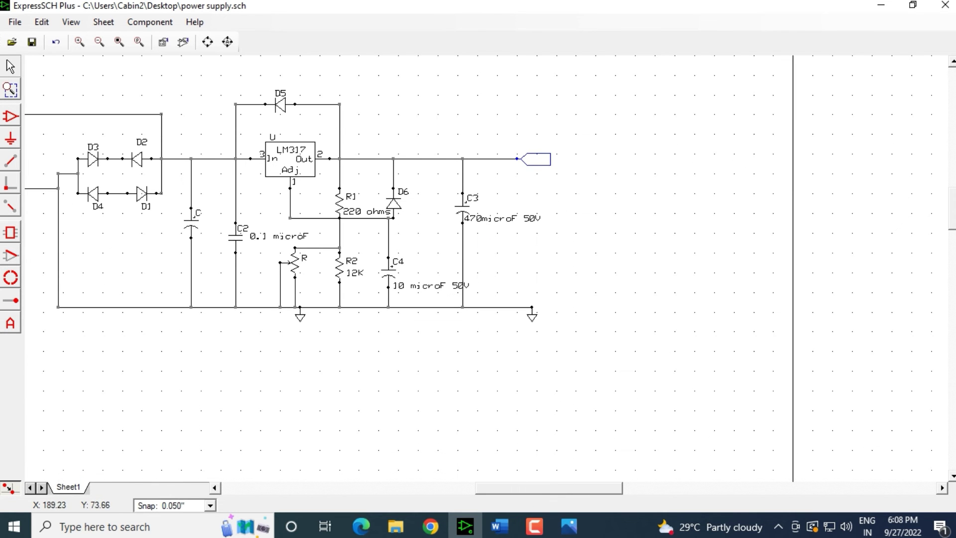
{"action": "left_click", "coordinate": [550, 347]}
{"action": "double_click", "coordinate": [536, 159]}
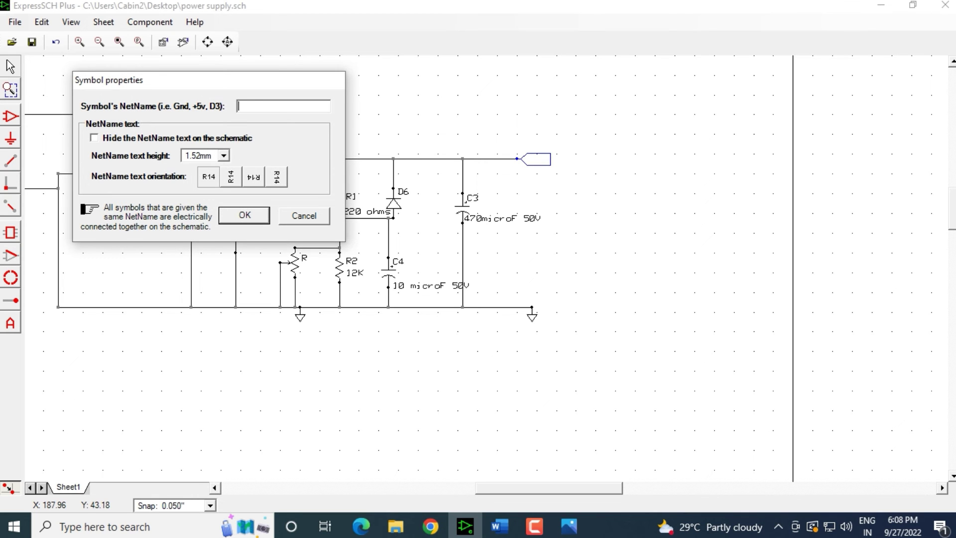
{"action": "type", "text": "1.2 V to 30V"}
{"action": "key", "text": "Left"}
{"action": "key", "text": "Left"}
{"action": "key", "text": "Left"}
{"action": "key", "text": "Left"}
{"action": "key", "text": "Left"}
{"action": "key", "text": "BackSpace"}
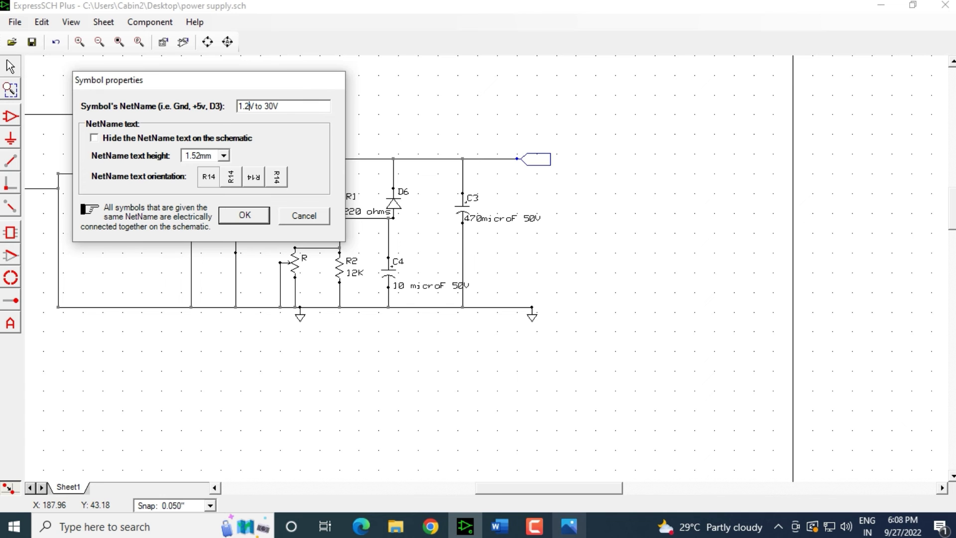
{"action": "left_click", "coordinate": [569, 525]}
{"action": "key", "text": "alt+Tab"}
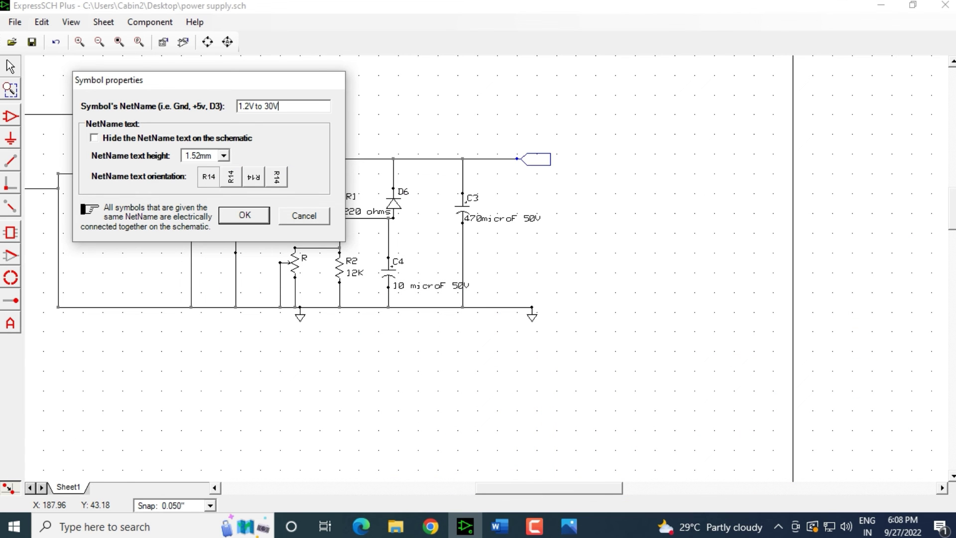
{"action": "type", "text": "Output"}
{"action": "key", "text": "Return"}
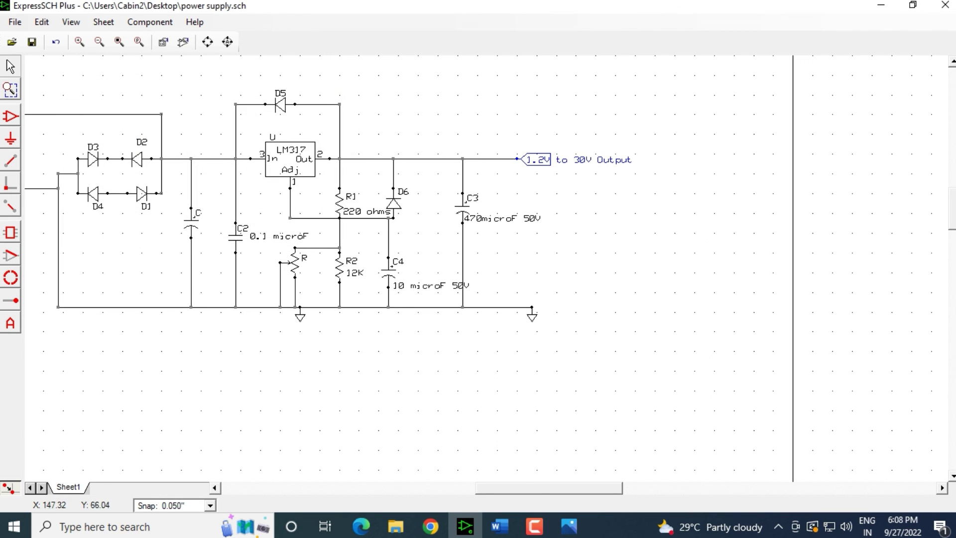
{"action": "left_click_drag", "start_coordinate": [586, 159], "coordinate": [557, 143]}
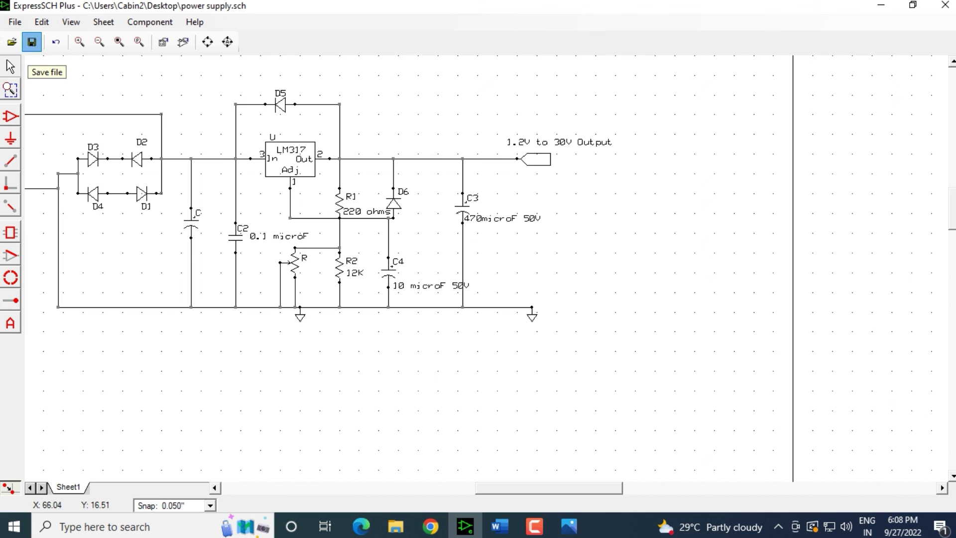
- Recheck the schematic for netlist errors, dismiss the result, and view the whole circuit
{"action": "left_click", "coordinate": [15, 22]}
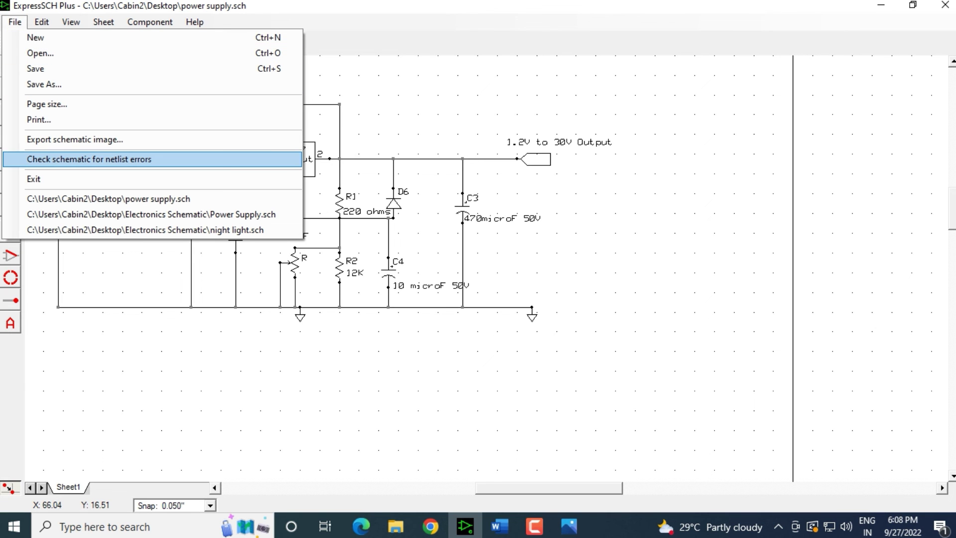
{"action": "left_click", "coordinate": [89, 159]}
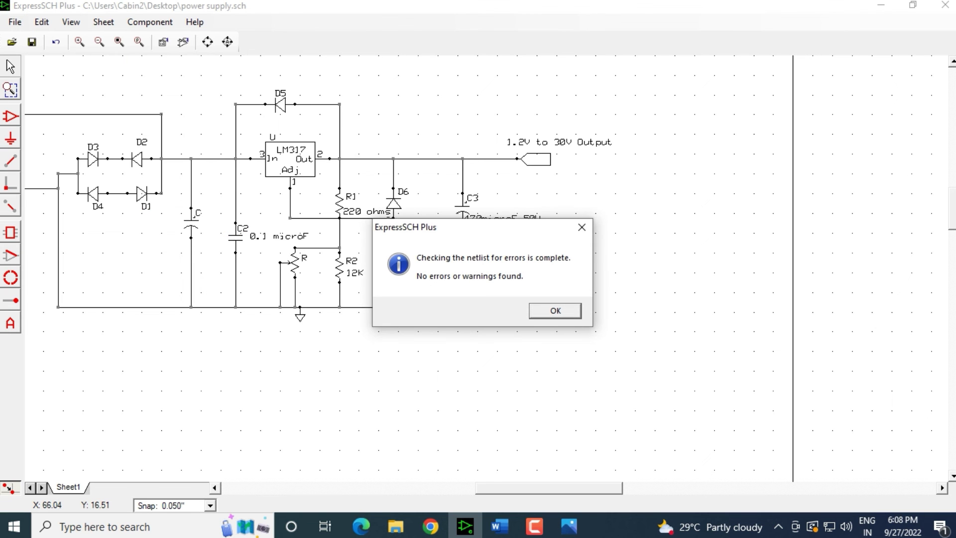
{"action": "left_click_drag", "start_coordinate": [448, 227], "coordinate": [453, 323]}
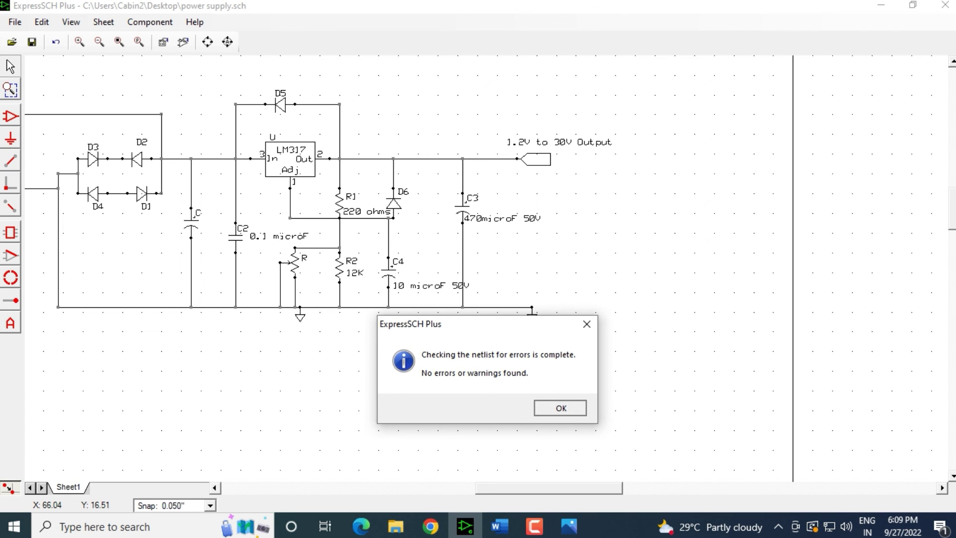
{"action": "left_click", "coordinate": [560, 407]}
{"action": "left_click_drag", "start_coordinate": [533, 488], "coordinate": [501, 488]}
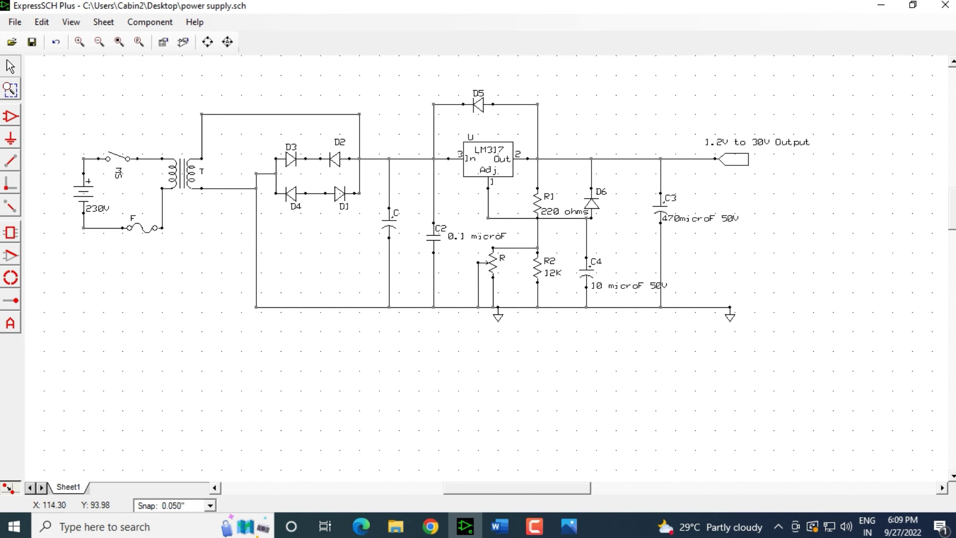
{"action": "scroll", "coordinate": [449, 361], "scroll_direction": "down", "scroll_amount": 1}
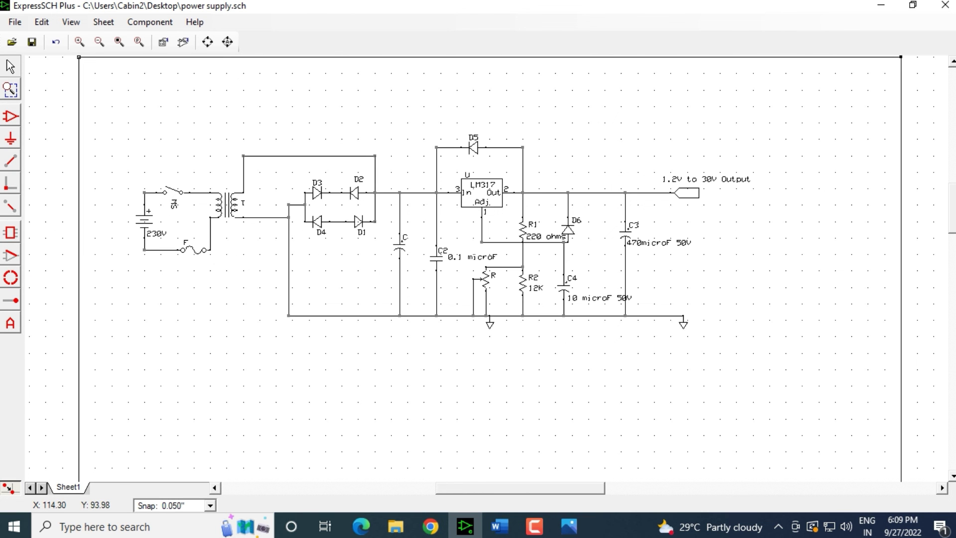